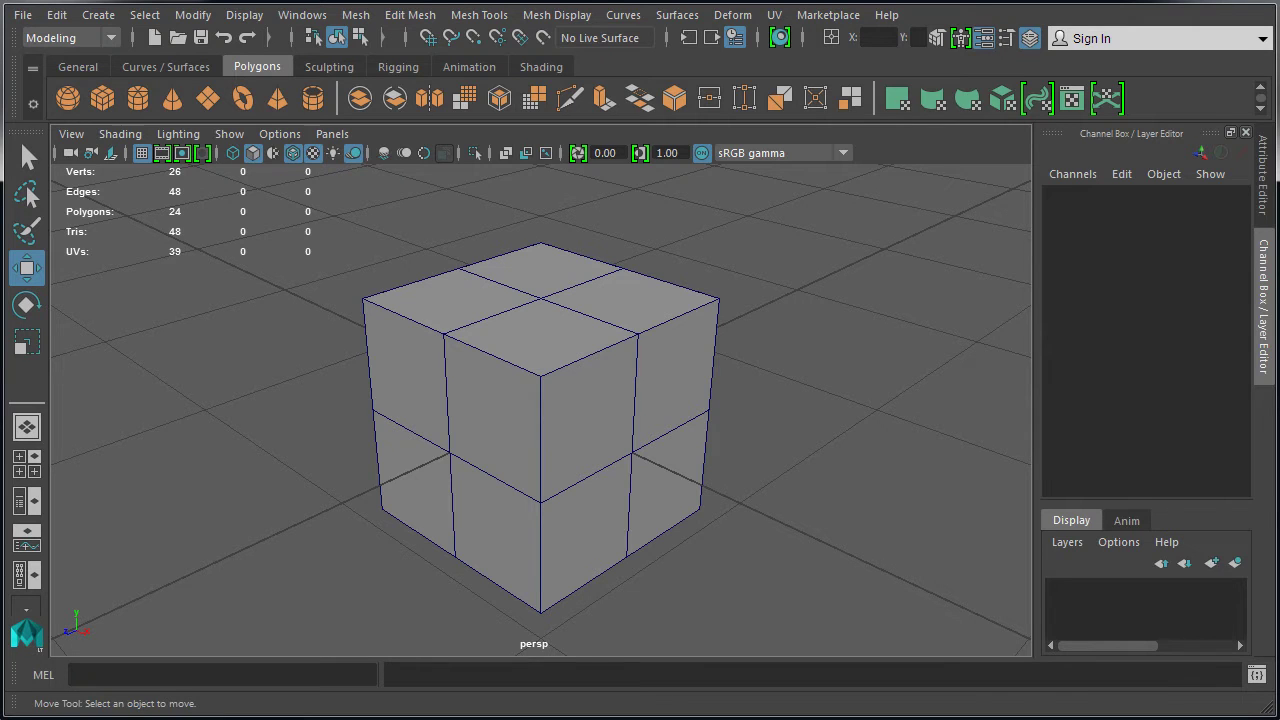
Step: Tear off the Display > Polygons submenu as a floating window and move it to the top
{"action": "left_click", "coordinate": [244, 15]}
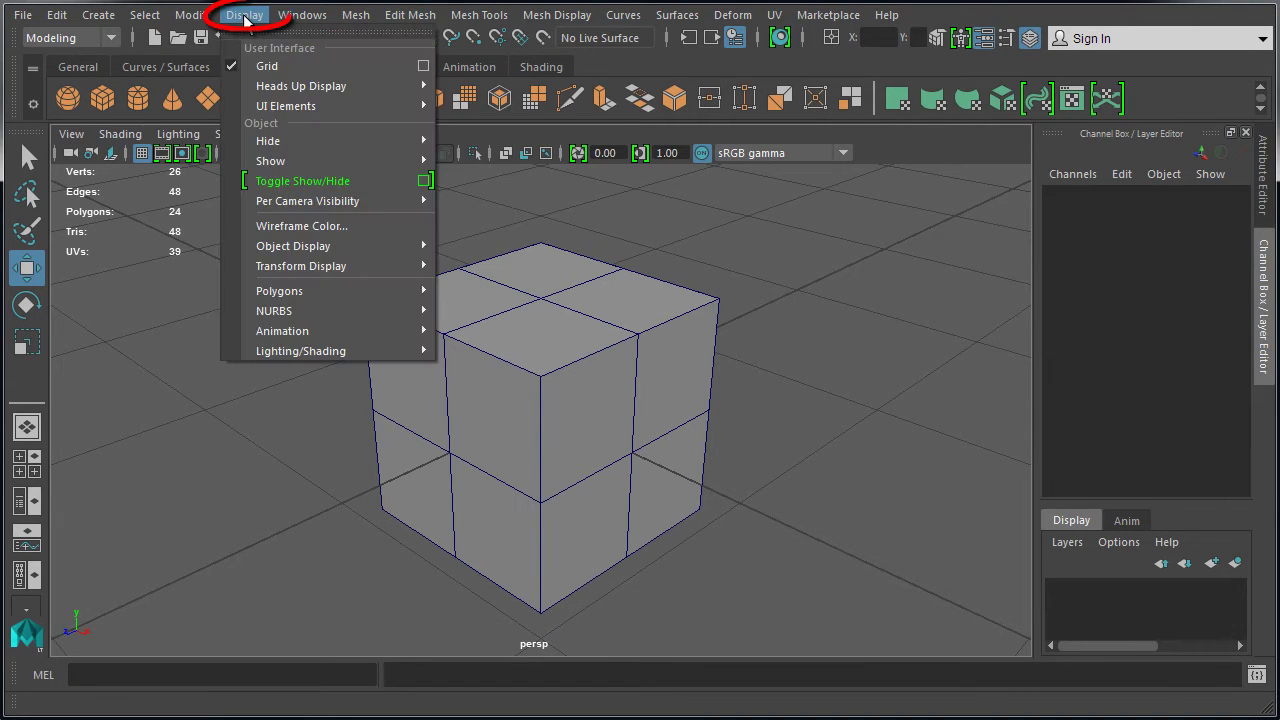
{"action": "mouse_move", "coordinate": [279, 291]}
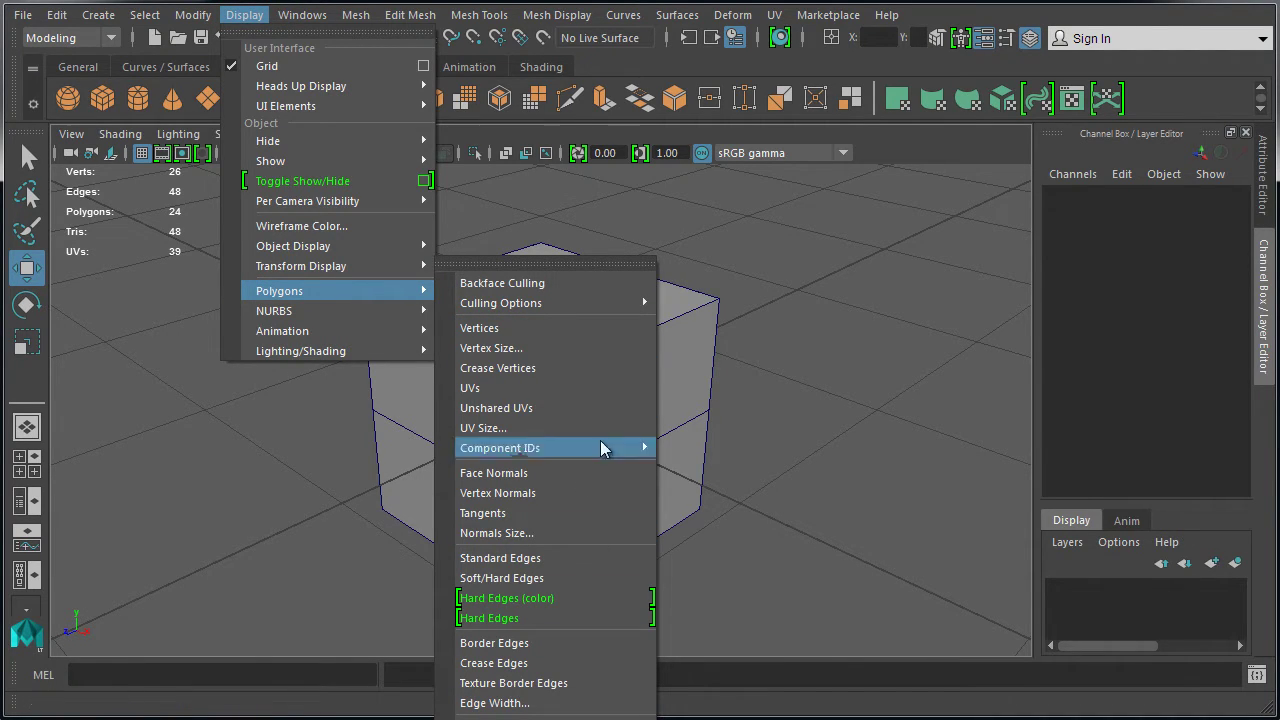
{"action": "left_click", "coordinate": [507, 263]}
{"action": "left_click_drag", "start_coordinate": [511, 254], "coordinate": [513, 15]}
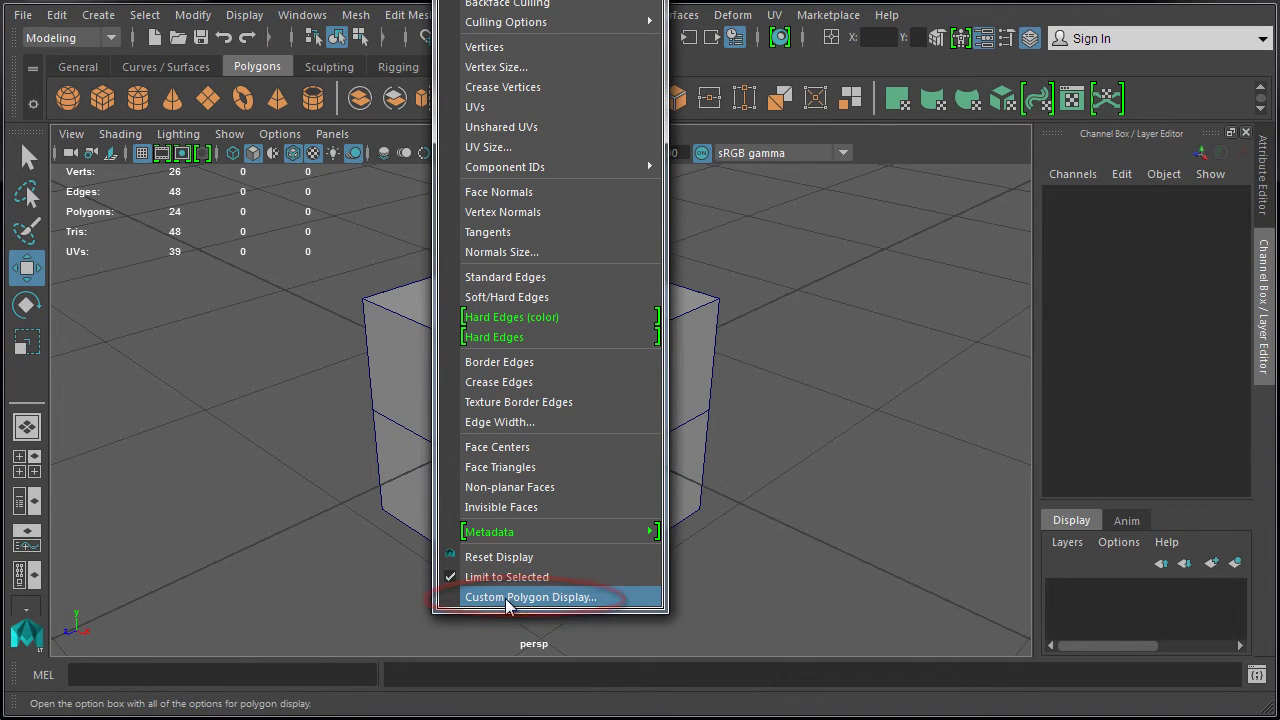
Step: Open Custom Polygon Display Options, close the torn-off Polygons menu, and set Objects affected to All
{"action": "left_click", "coordinate": [548, 598]}
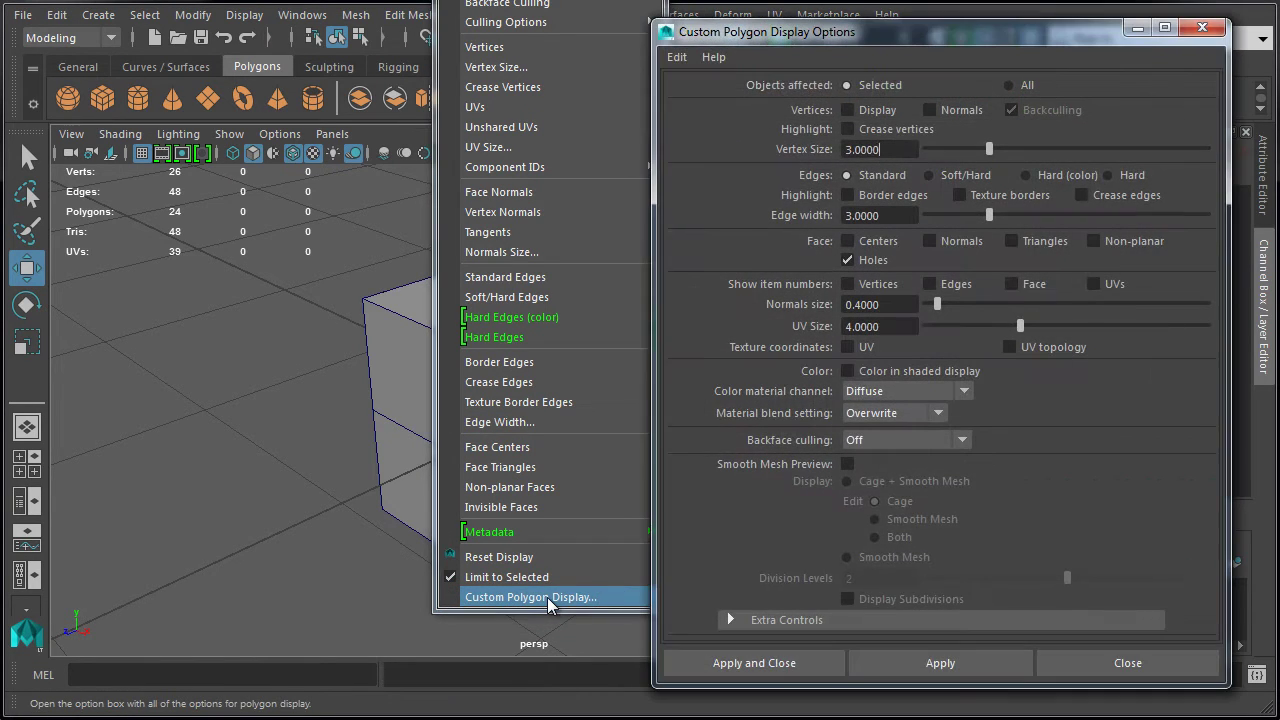
{"action": "left_click_drag", "start_coordinate": [652, 0], "coordinate": [530, 62]}
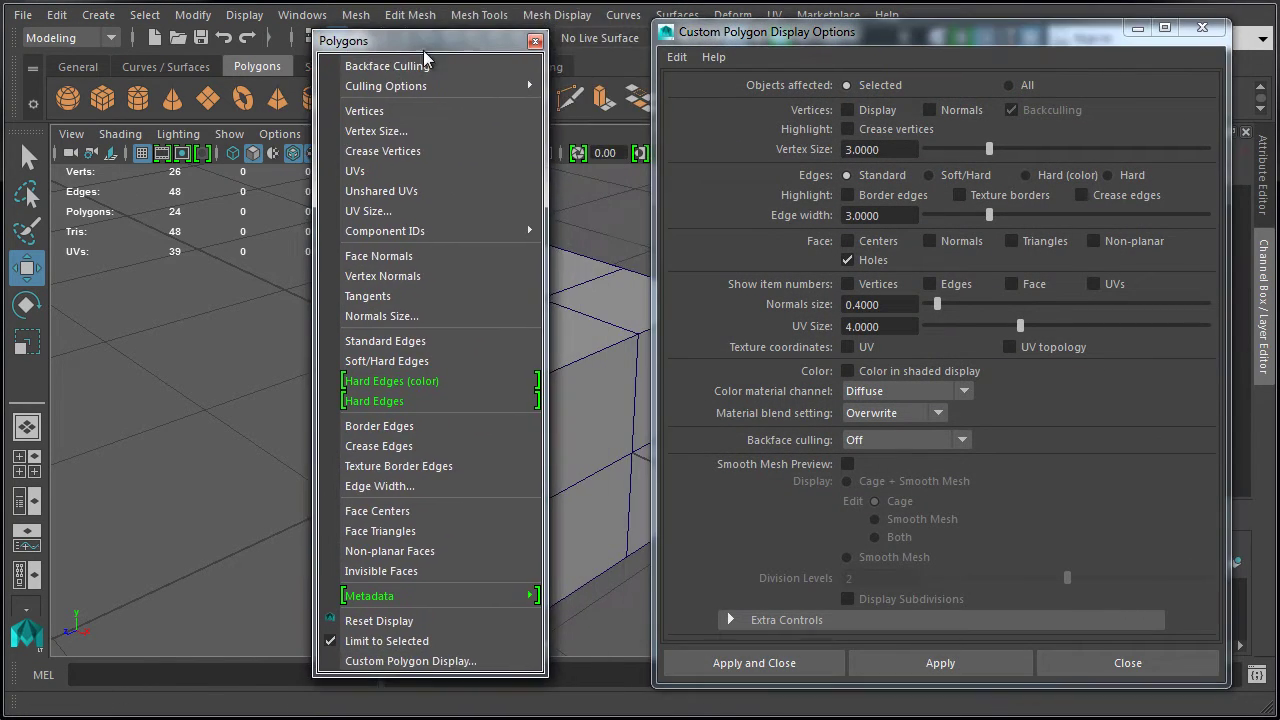
{"action": "left_click", "coordinate": [534, 42]}
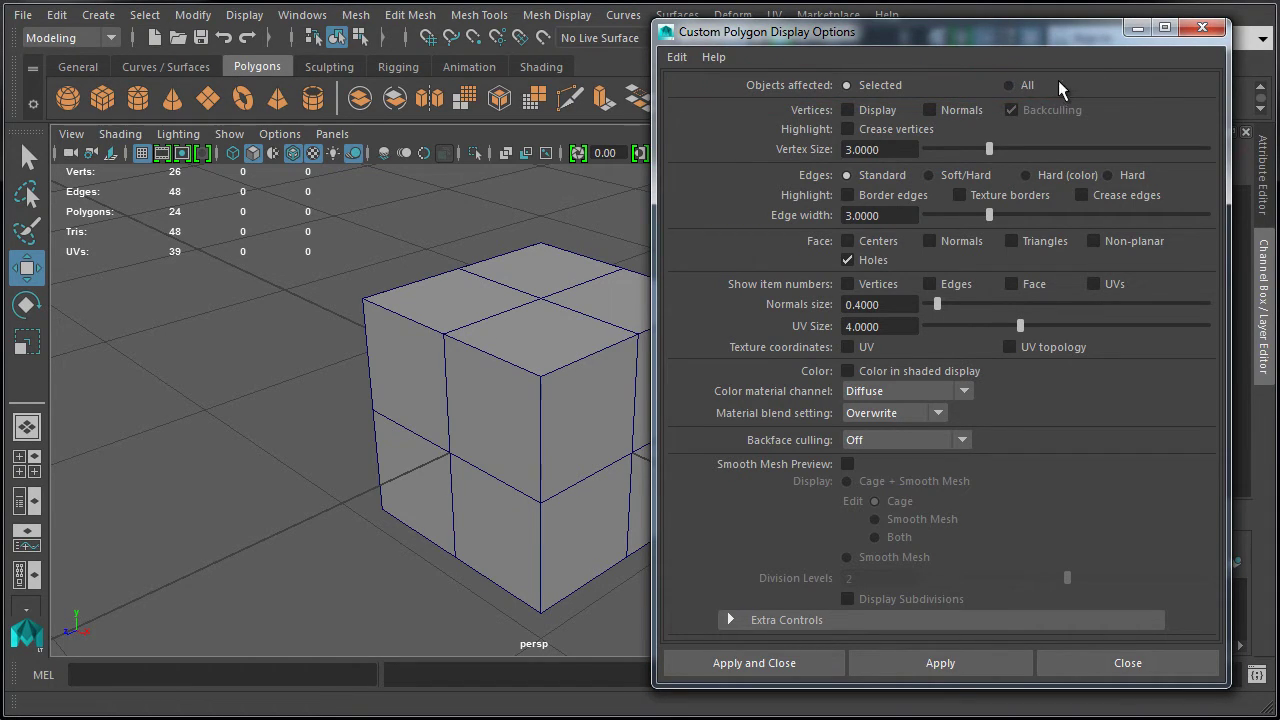
{"action": "left_click", "coordinate": [1026, 86]}
Step: Apply vertex display to the cube and select the 3.0000 vertex size value
{"action": "left_click", "coordinate": [957, 668]}
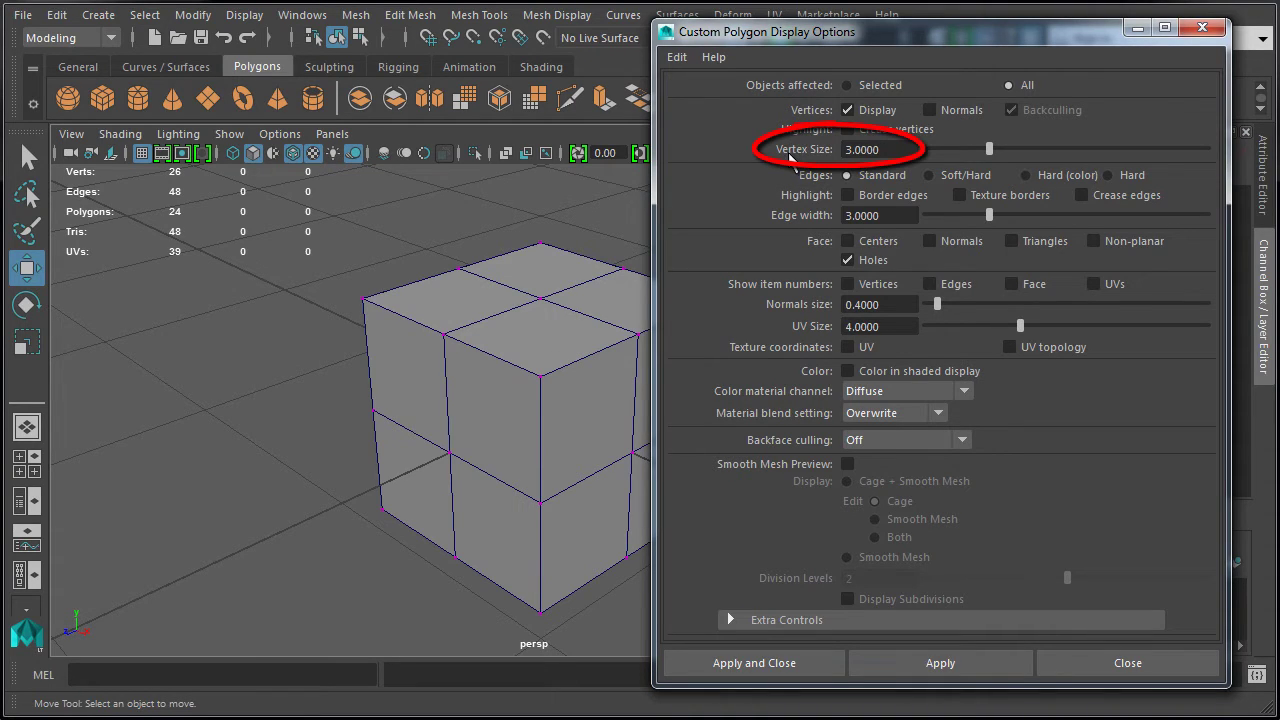
{"action": "key", "text": "ctrl+a"}
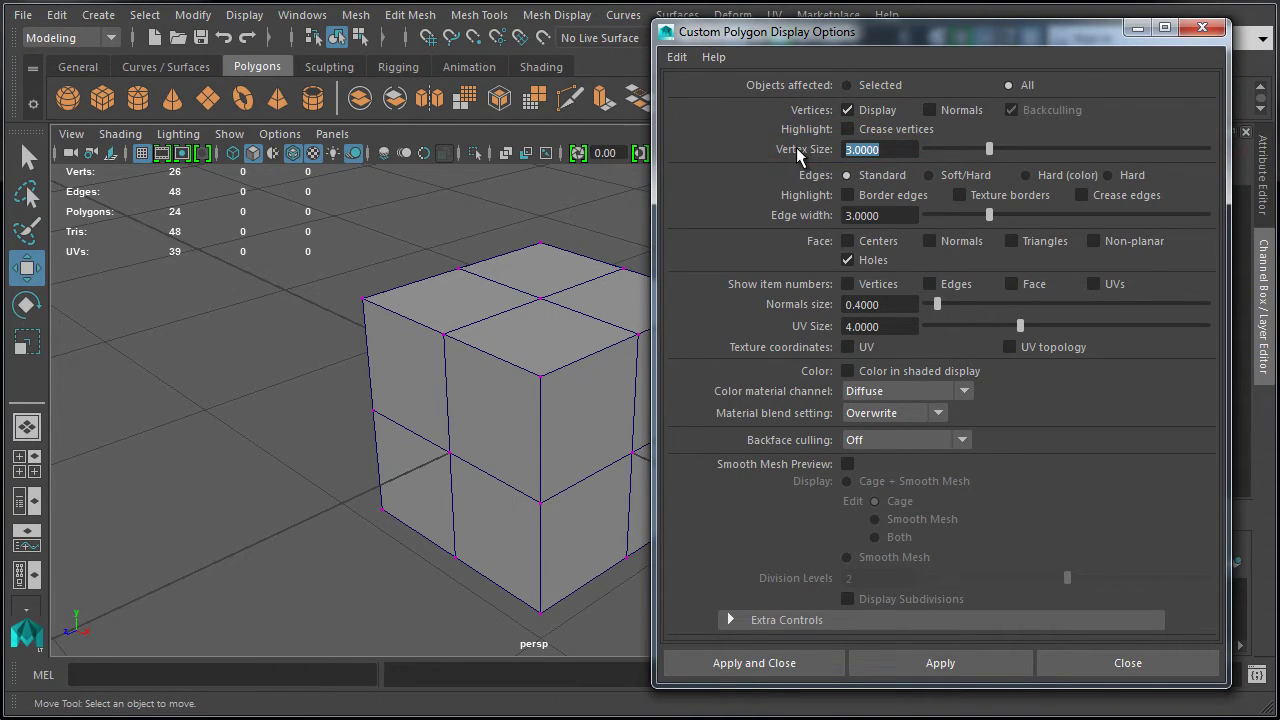
Step: Apply a vertex size of 6, then turn Vertices display off and apply
{"action": "type", "text": "6"}
{"action": "left_click", "coordinate": [921, 662]}
{"action": "left_click", "coordinate": [848, 110]}
{"action": "left_click", "coordinate": [940, 662]}
Step: Check the cube's vertices in vertex mode, then return to object mode and deselect
{"action": "left_click", "coordinate": [512, 333]}
{"action": "right_click_drag", "start_coordinate": [512, 333], "coordinate": [410, 331]}
{"action": "left_click", "coordinate": [357, 294]}
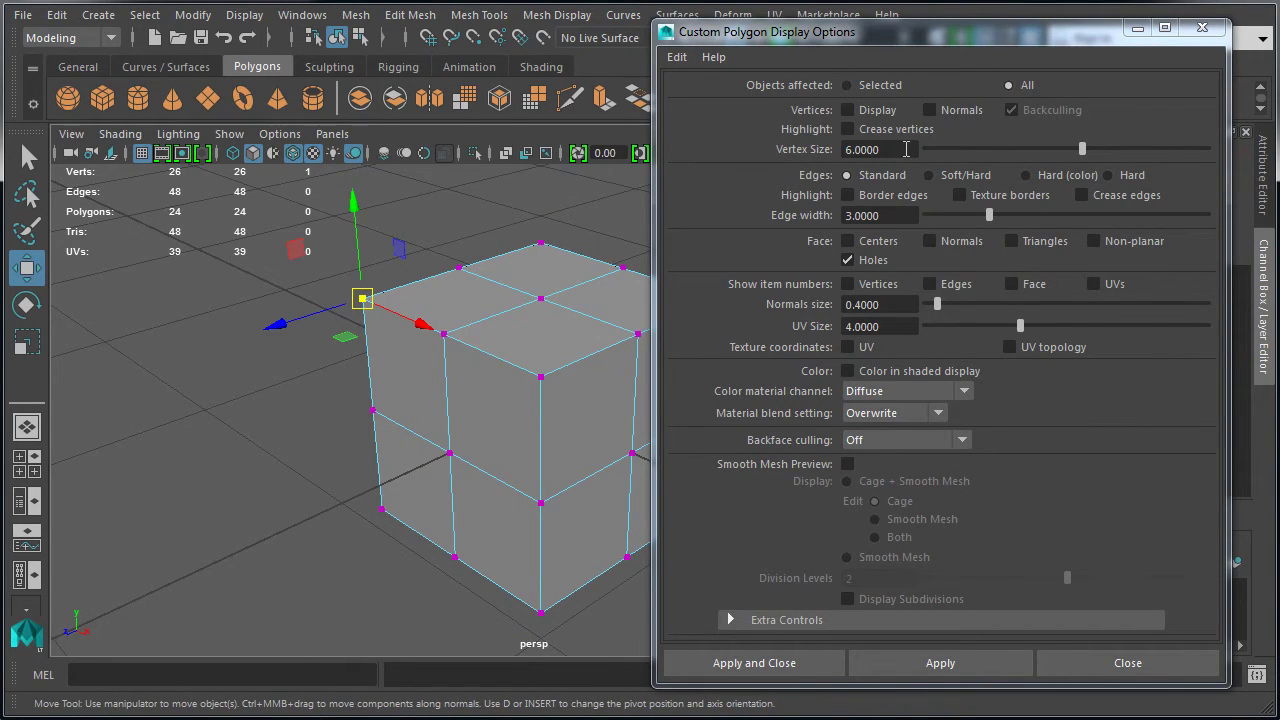
{"action": "right_click_drag", "start_coordinate": [520, 325], "coordinate": [574, 302]}
{"action": "left_click", "coordinate": [600, 222]}
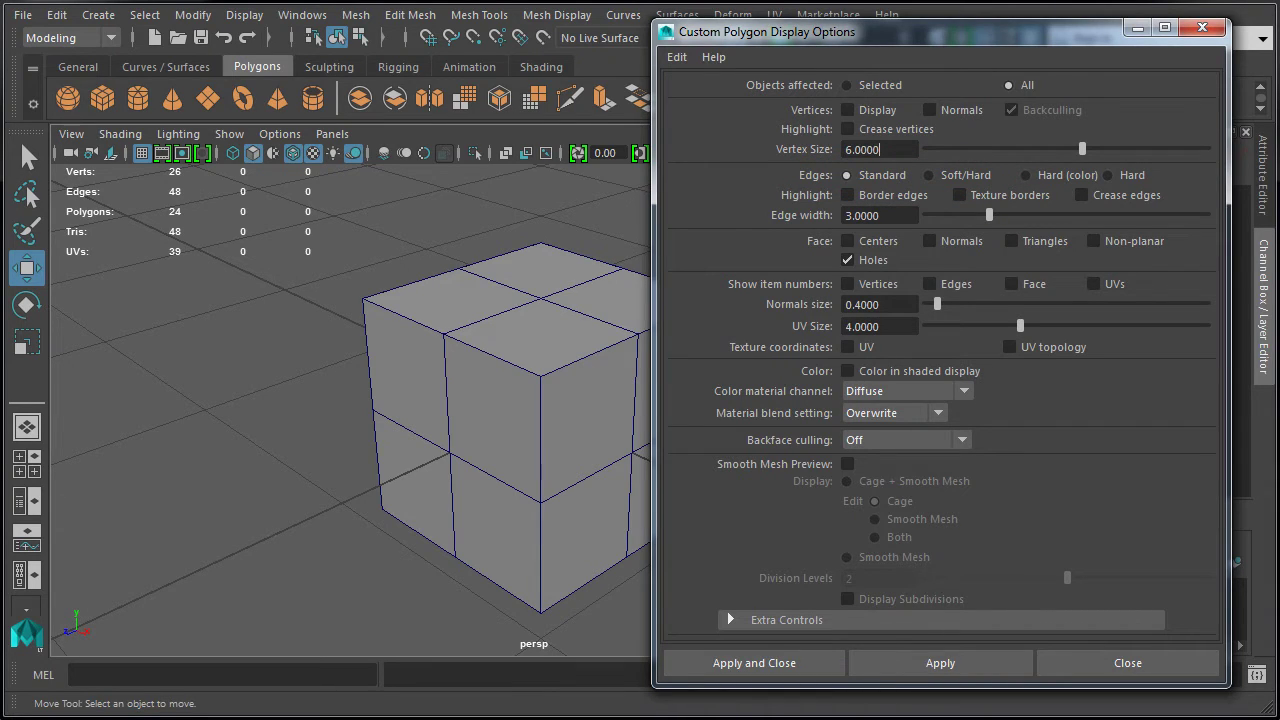
Step: Apply Soft/Hard edge display, inspect the cube's dashed soft edges, then choose Standard edges
{"action": "left_click", "coordinate": [952, 174]}
{"action": "left_click", "coordinate": [958, 674]}
{"action": "left_click", "coordinate": [511, 361]}
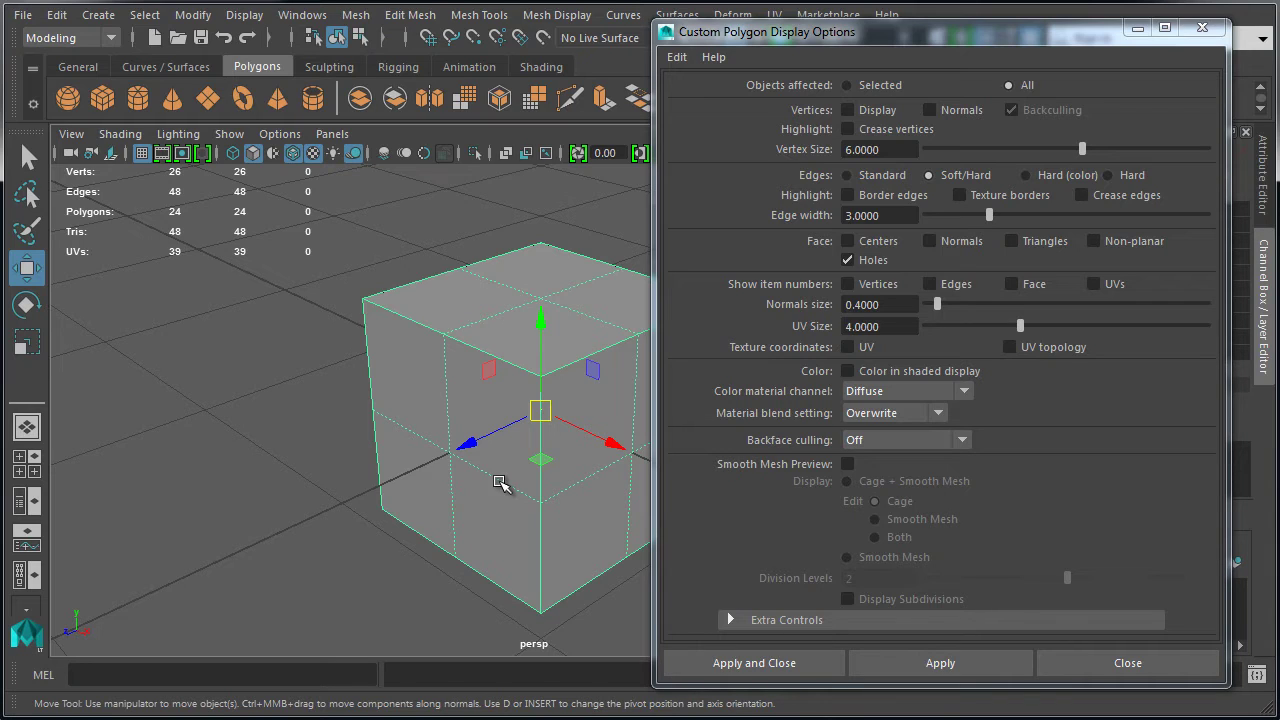
{"action": "left_click", "coordinate": [884, 176]}
Step: Apply Standard edges with Border edges highlighting, then select a top face in face mode
{"action": "left_click", "coordinate": [955, 666]}
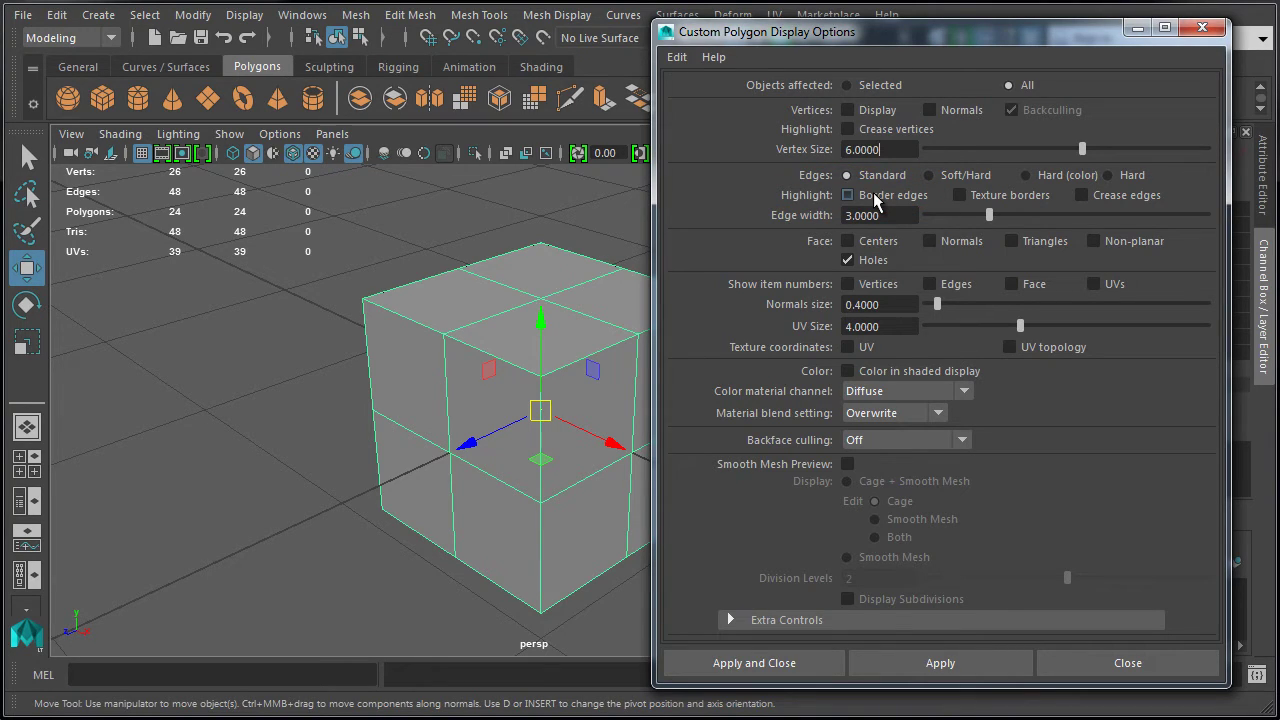
{"action": "left_click", "coordinate": [1009, 659]}
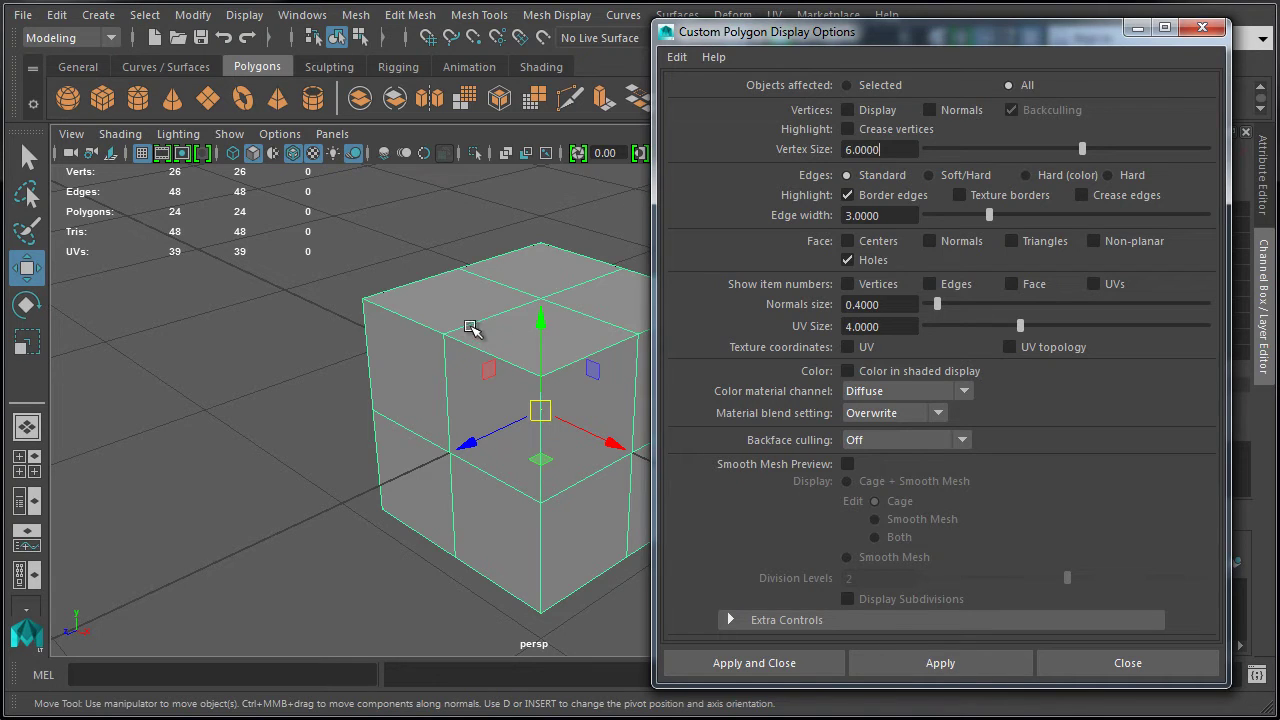
{"action": "right_click", "coordinate": [500, 330]}
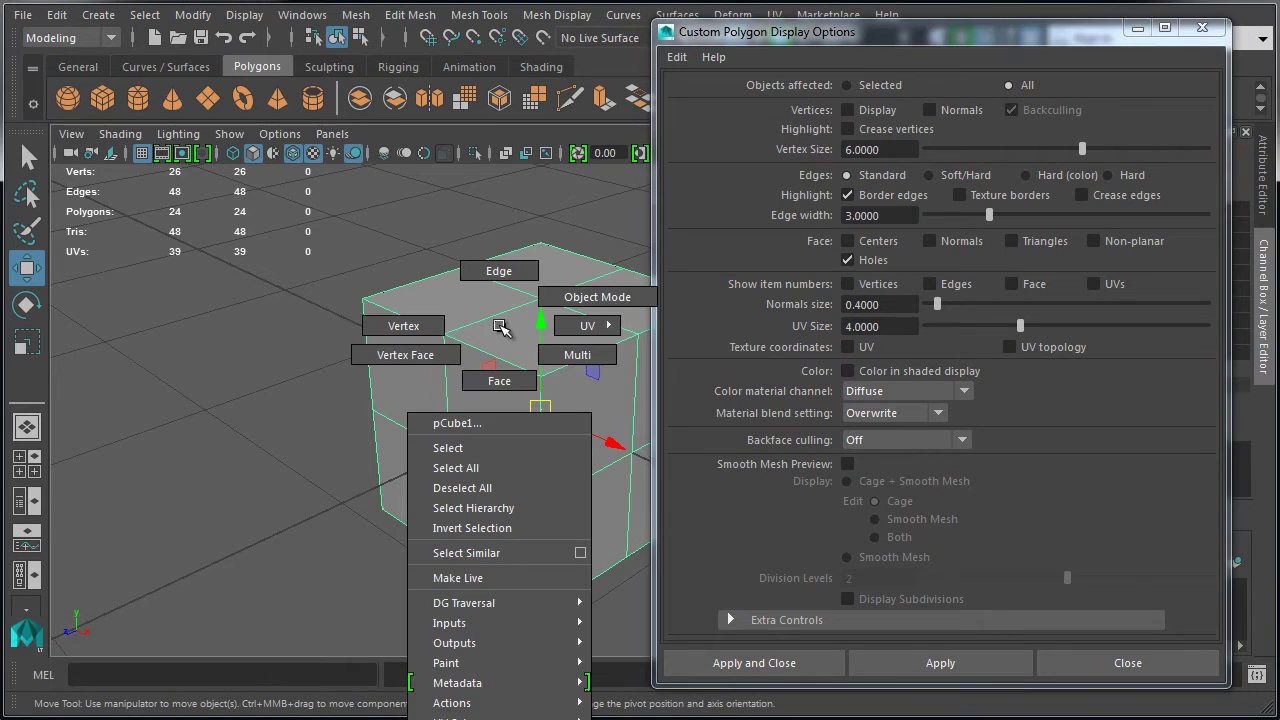
{"action": "left_click", "coordinate": [499, 381]}
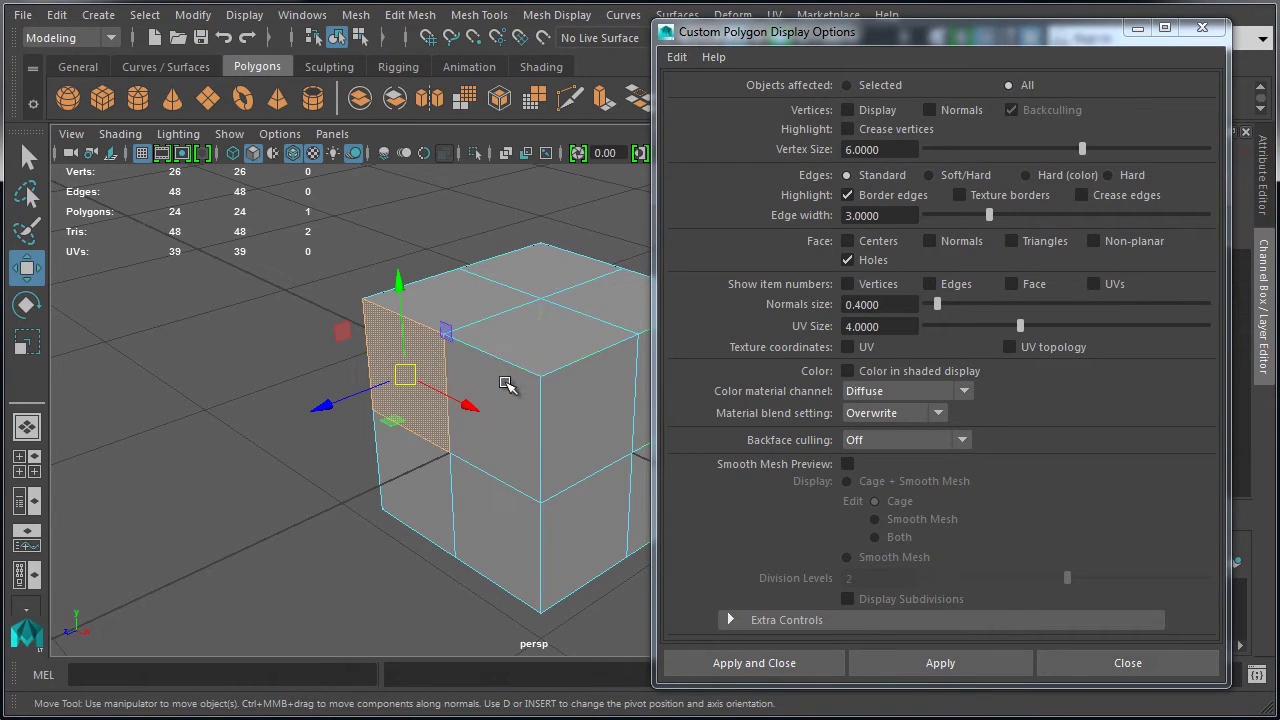
{"action": "left_click", "coordinate": [503, 357]}
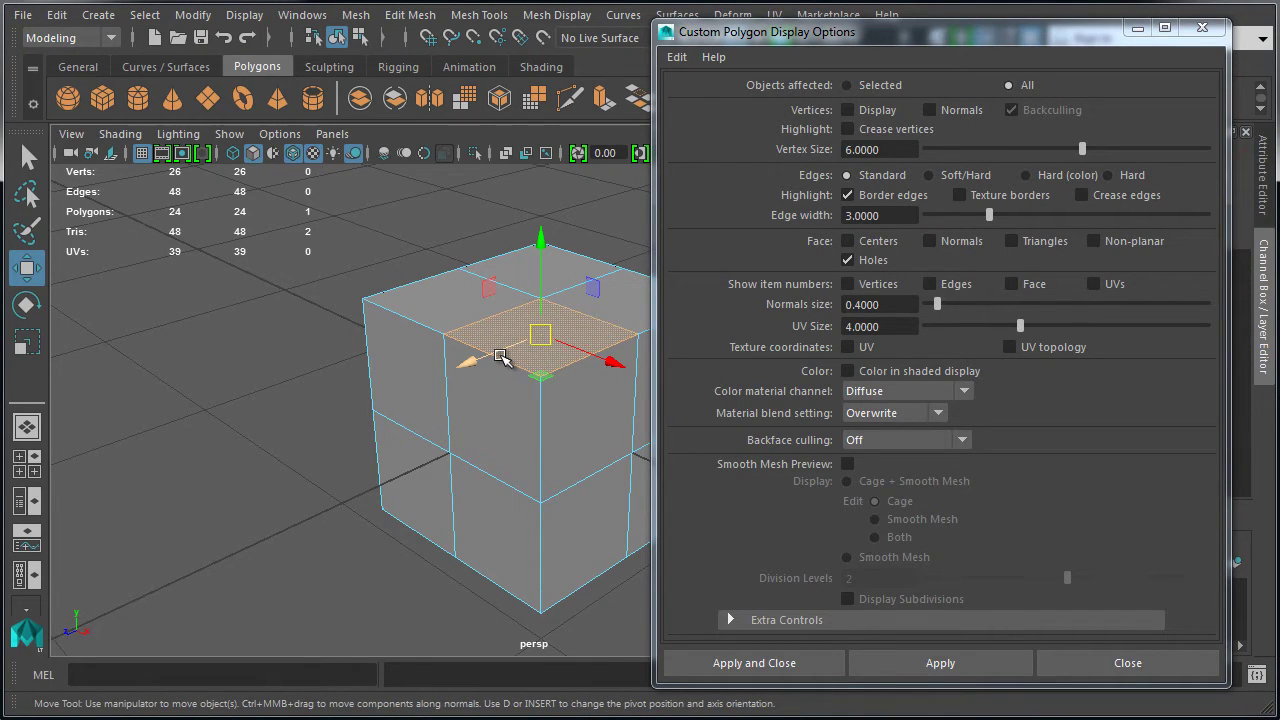
Step: Delete the selected top face to leave a hole, and select the edge width value
{"action": "key", "text": "Delete"}
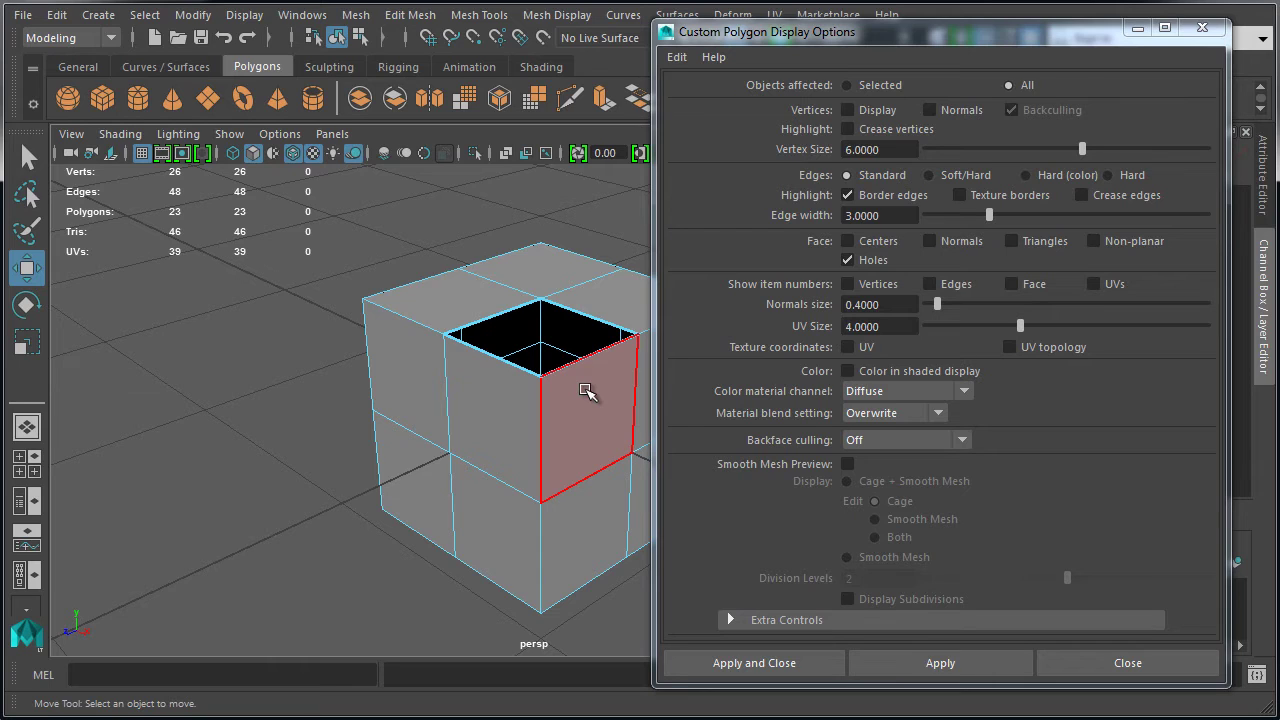
{"action": "double_click", "coordinate": [897, 217]}
Step: Try border edge width 6, revert it to 3, and return the cube to object mode
{"action": "type", "text": "6"}
{"action": "key", "text": "Return"}
{"action": "left_click", "coordinate": [967, 662]}
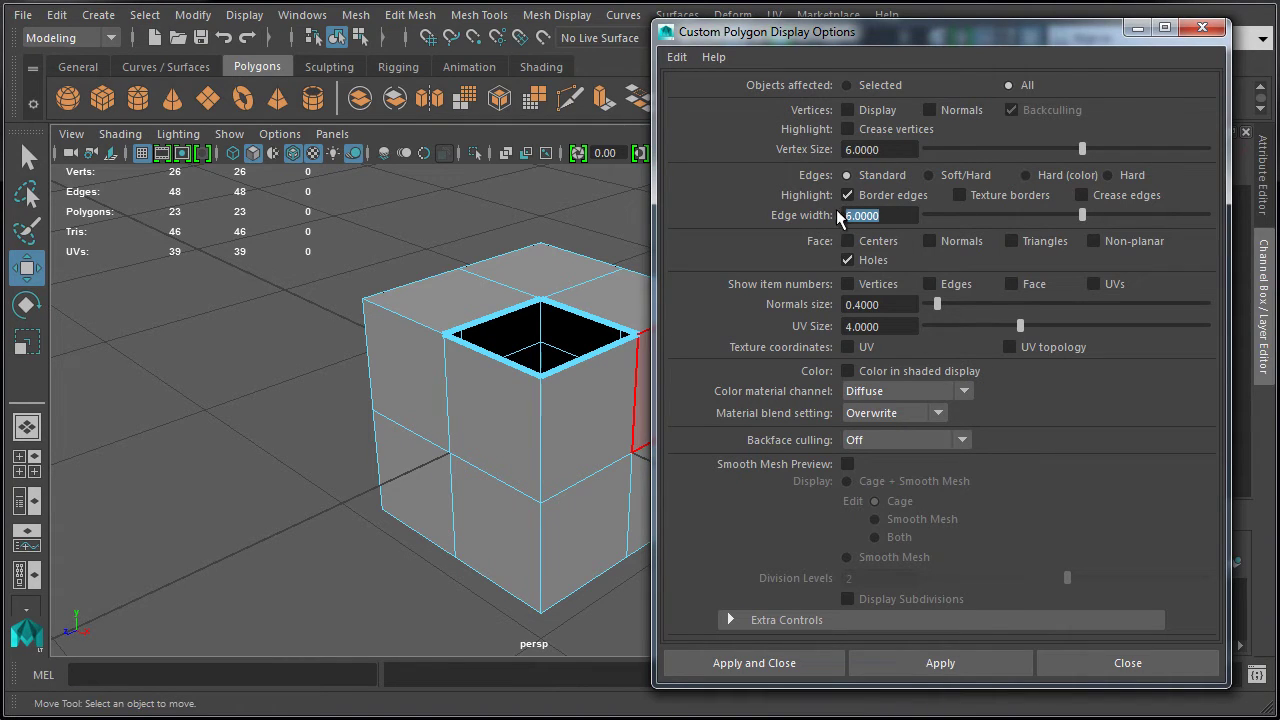
{"action": "type", "text": "3"}
{"action": "key", "text": "Return"}
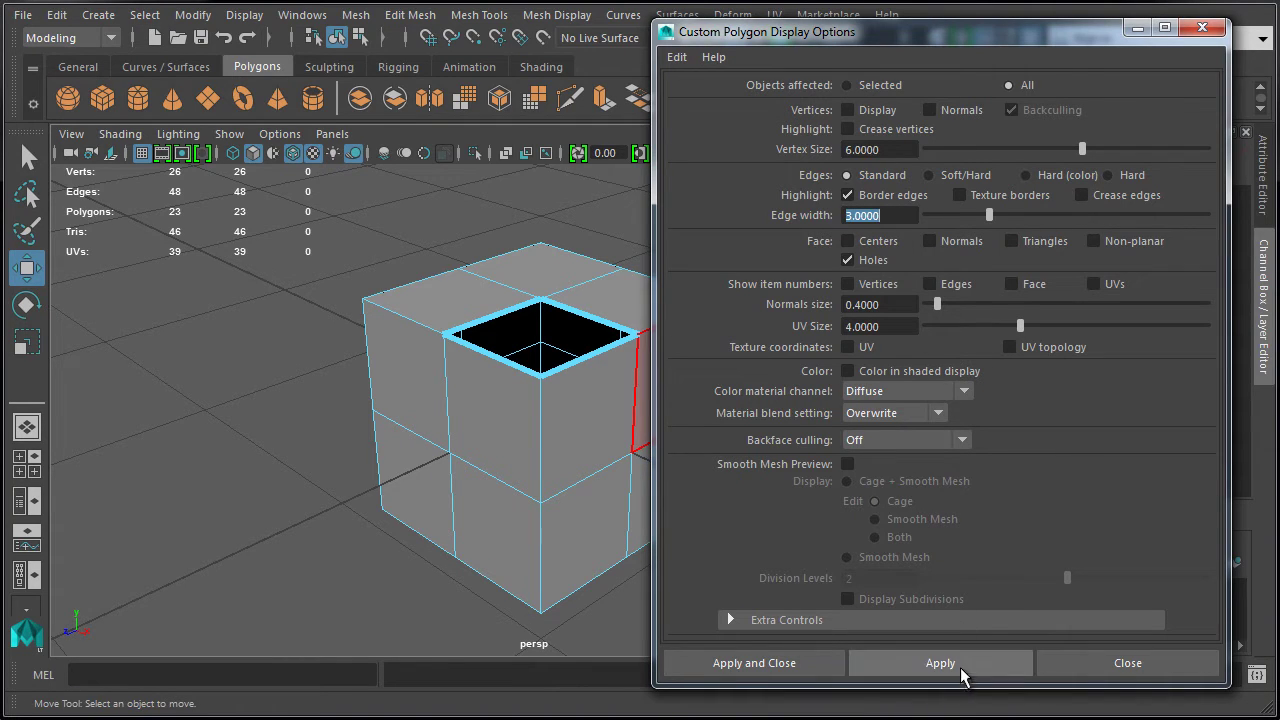
{"action": "left_click", "coordinate": [960, 667]}
{"action": "right_click_drag", "start_coordinate": [469, 294], "coordinate": [519, 270]}
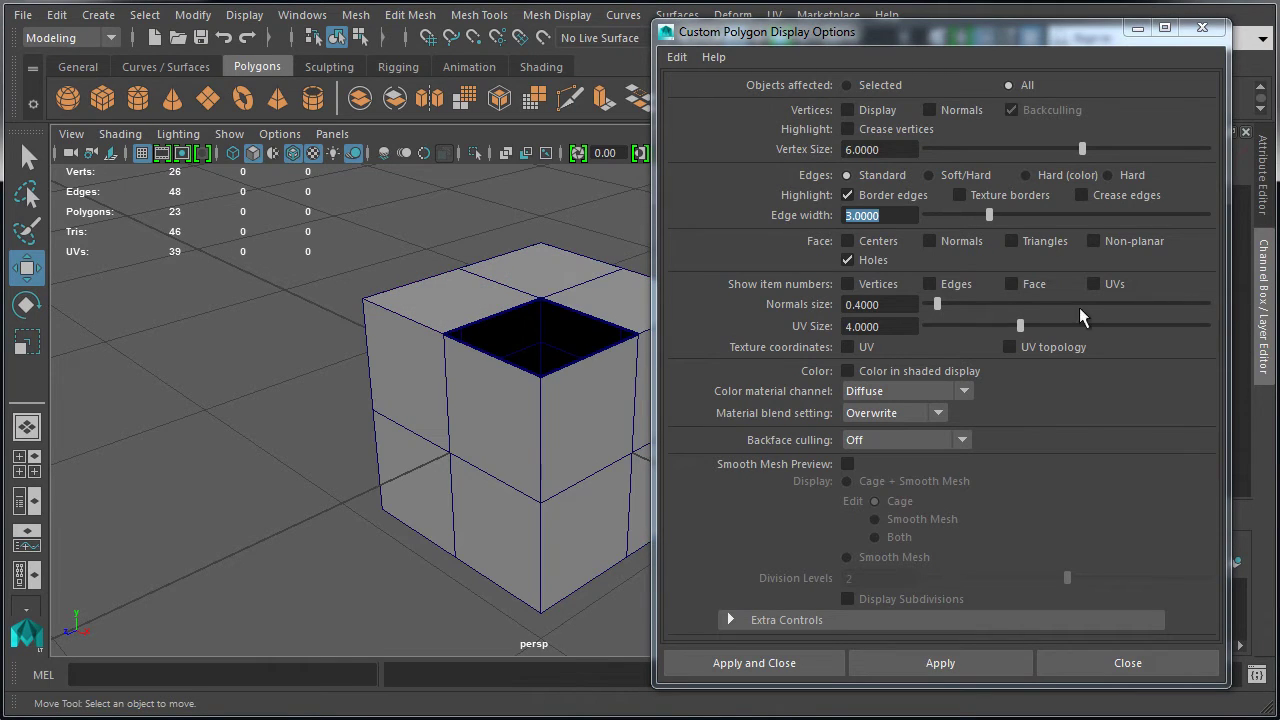
{"action": "left_click", "coordinate": [879, 215]}
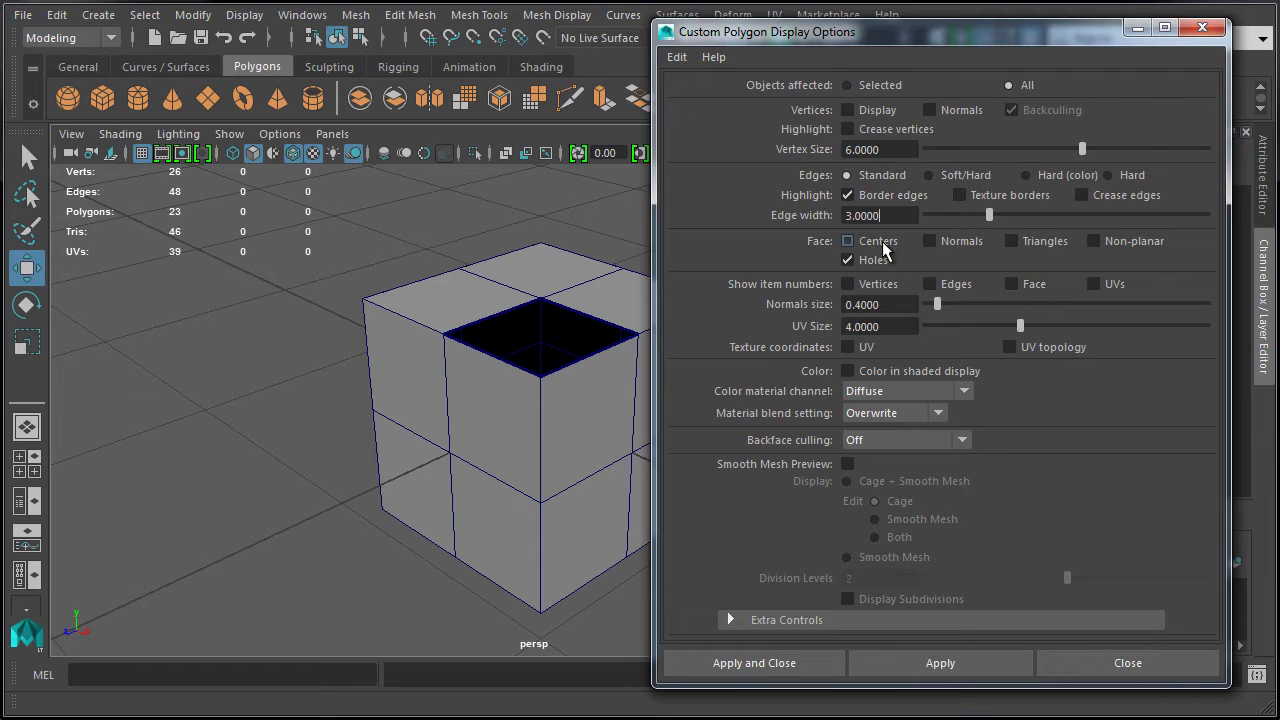
{"action": "left_click", "coordinate": [946, 660]}
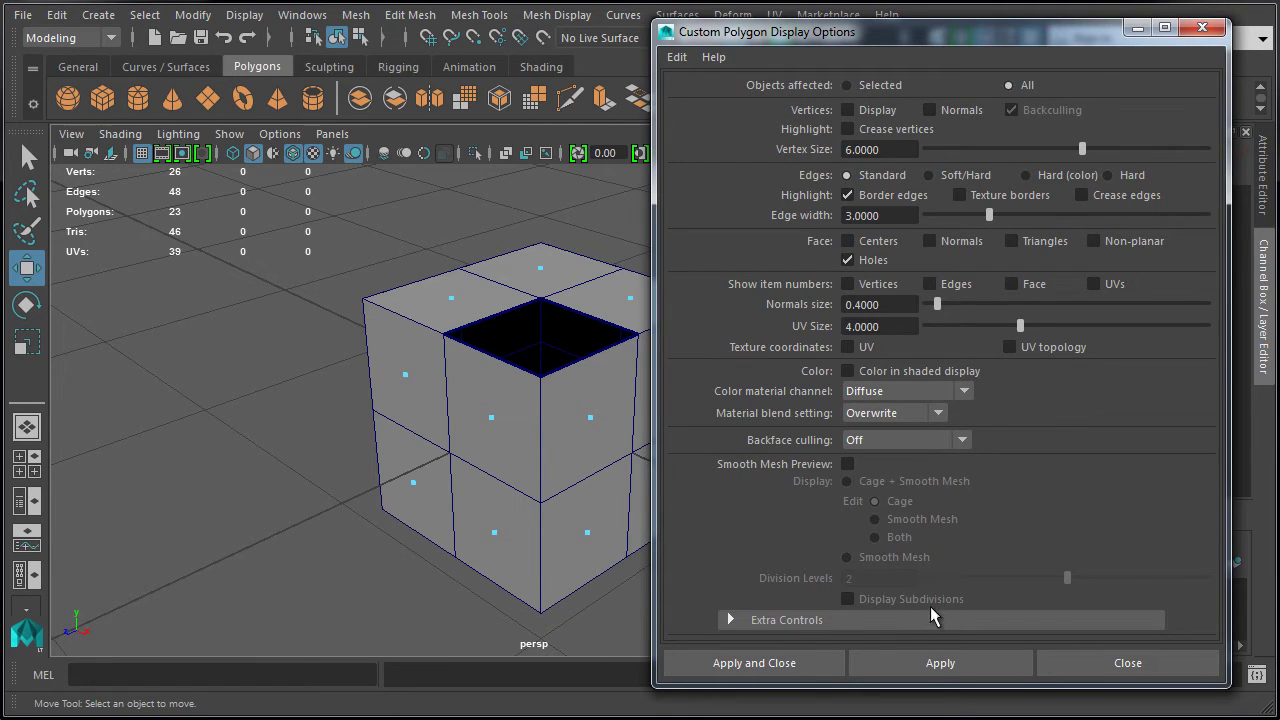
{"action": "left_click", "coordinate": [938, 666]}
Step: Show the cube's face normals, hide them again, and check Face > Triangles
{"action": "left_click", "coordinate": [919, 661]}
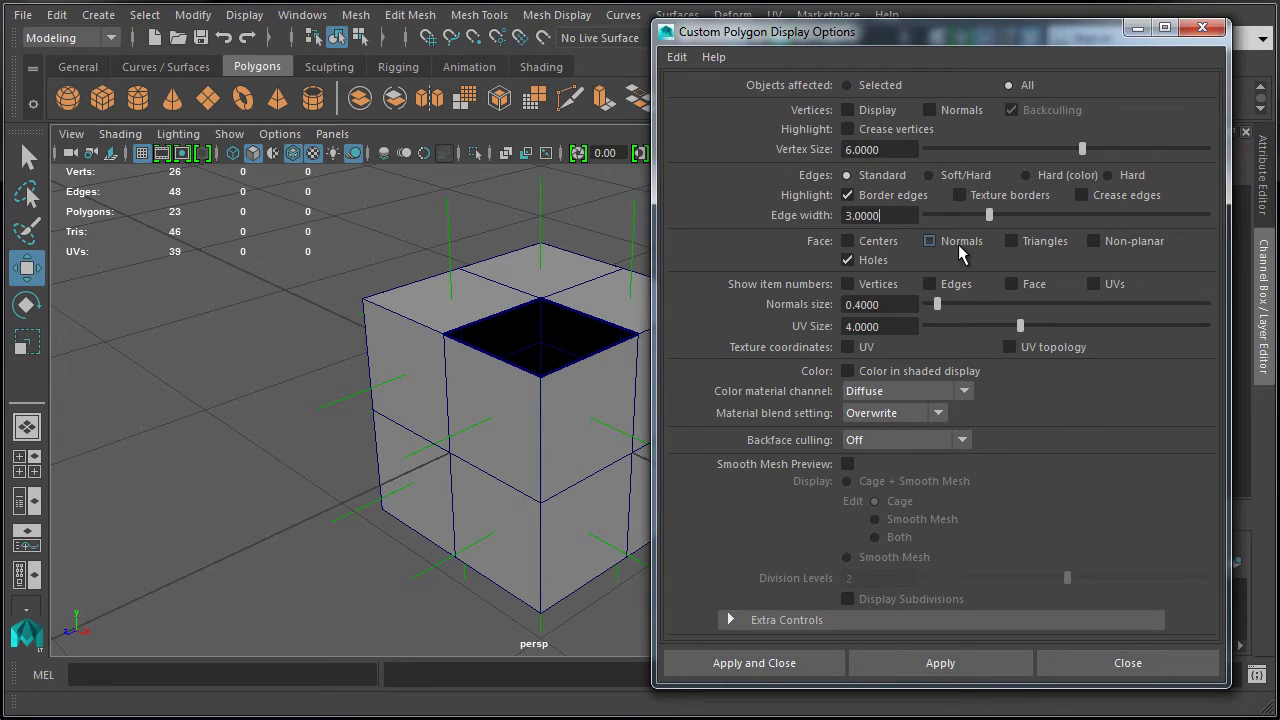
{"action": "left_click", "coordinate": [940, 662]}
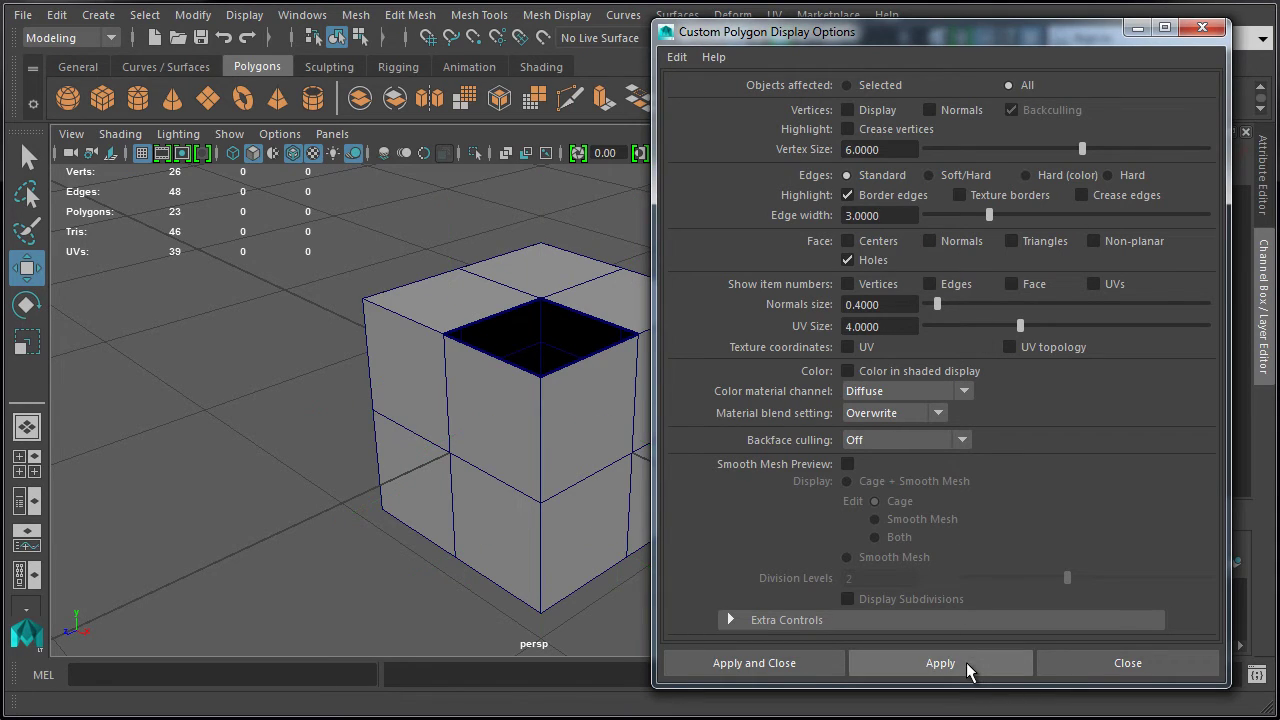
{"action": "left_click", "coordinate": [1036, 249]}
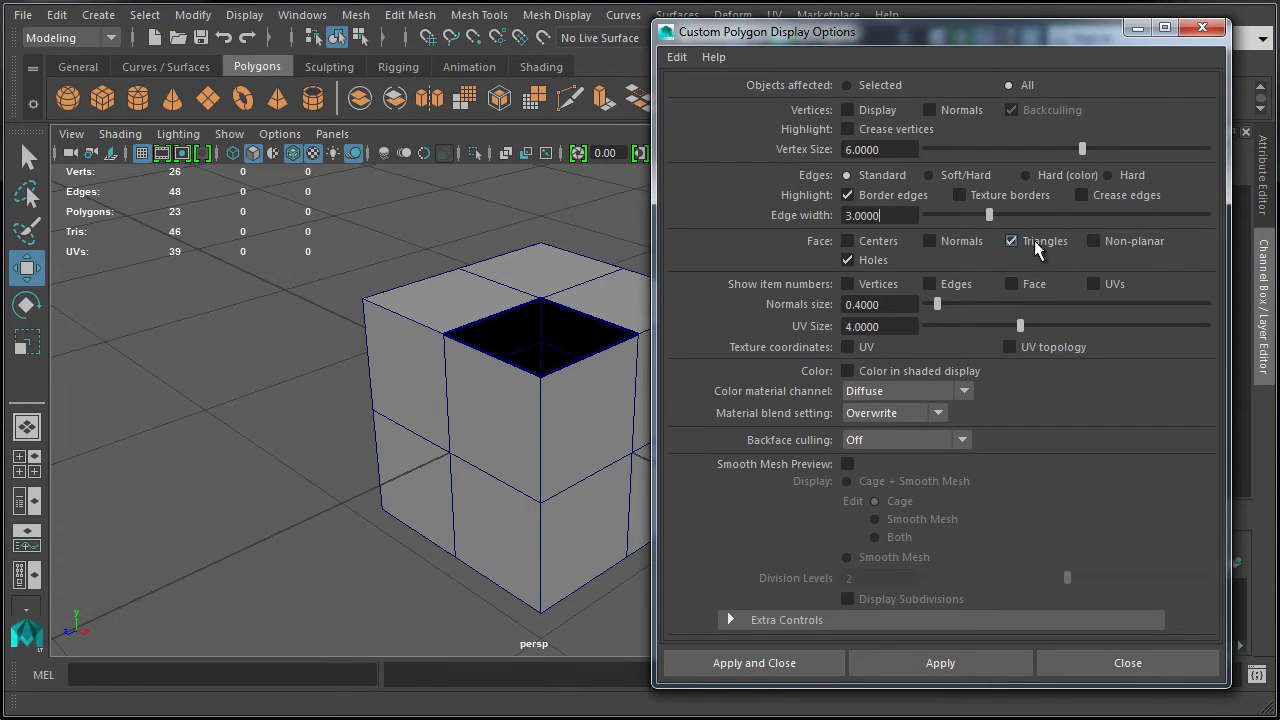
Step: Show the cube's triangulation, switch Triangles back off, and apply Non-planar face highlighting
{"action": "left_click", "coordinate": [948, 660]}
{"action": "left_click", "coordinate": [880, 215]}
{"action": "left_click", "coordinate": [1041, 242]}
{"action": "left_click", "coordinate": [942, 665]}
{"action": "left_click", "coordinate": [880, 215]}
{"action": "left_click", "coordinate": [940, 663]}
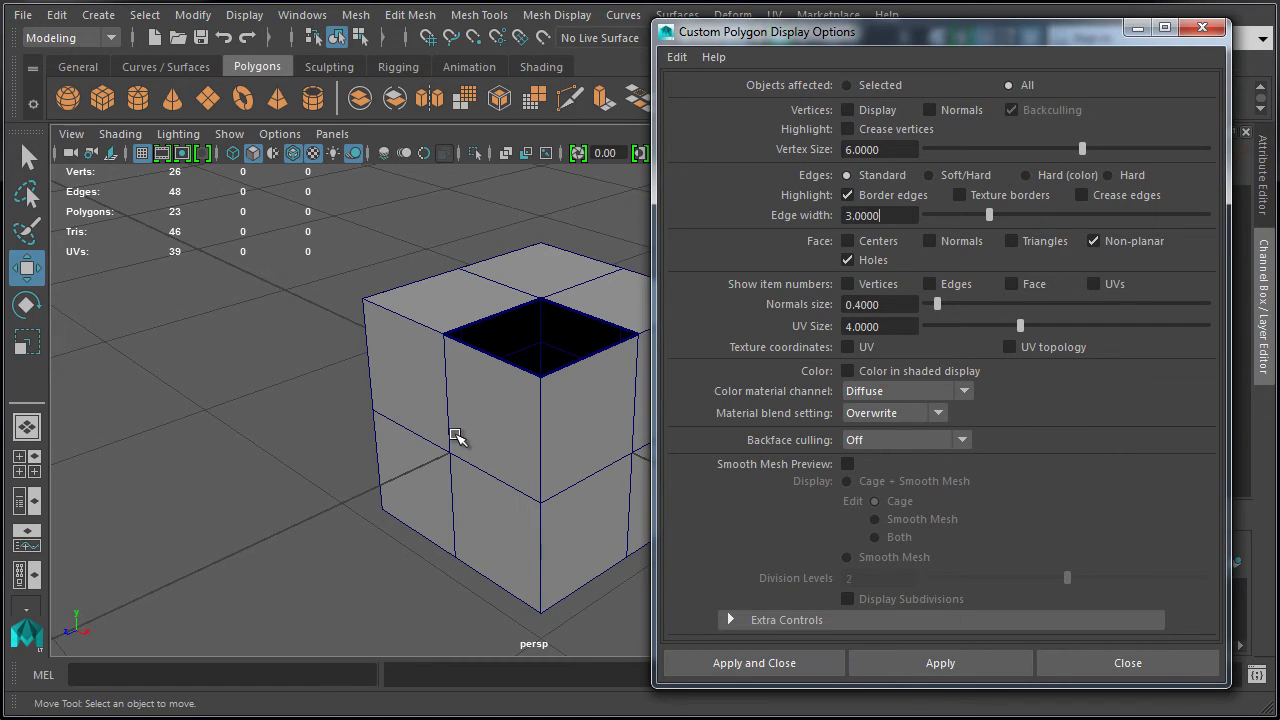
Step: In vertex mode, raise a top corner vertex and pull a left-edge vertex outward to warp a face non-planar
{"action": "right_click", "coordinate": [388, 347]}
{"action": "right_click_drag", "start_coordinate": [388, 347], "coordinate": [345, 347]}
{"action": "left_click_drag", "start_coordinate": [324, 271], "coordinate": [381, 322]}
{"action": "left_click_drag", "start_coordinate": [357, 232], "coordinate": [355, 198]}
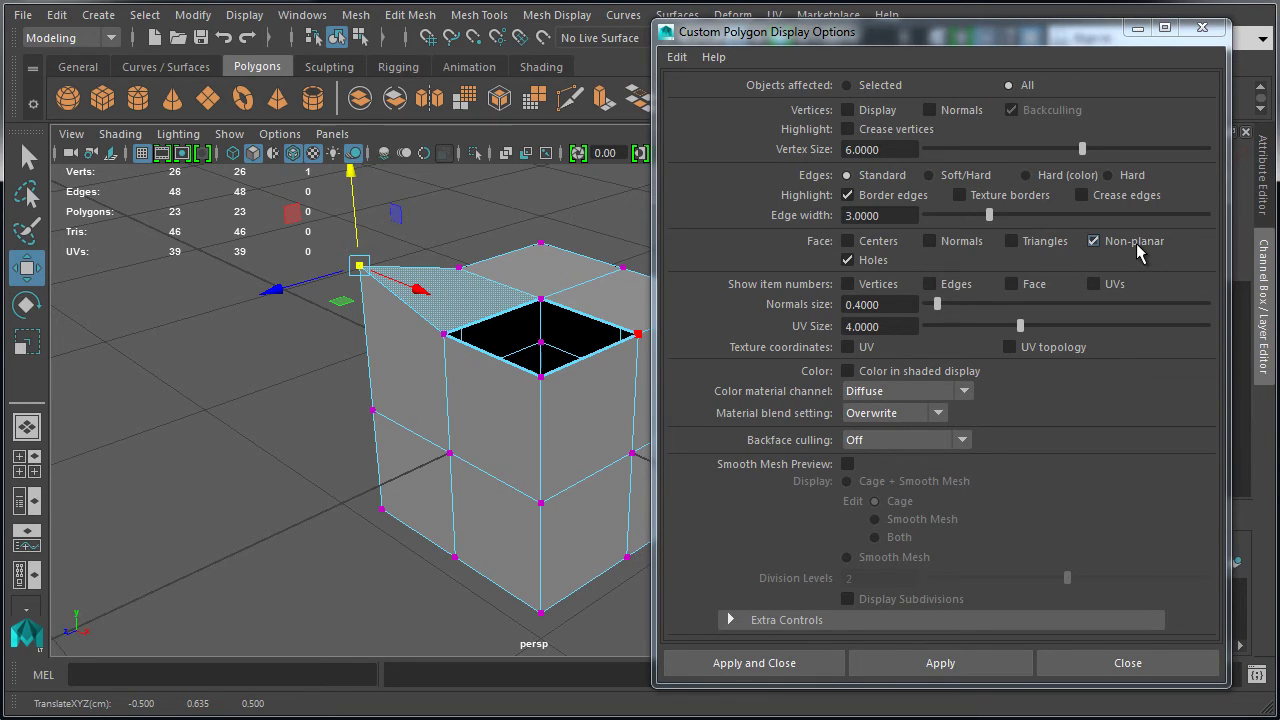
{"action": "left_click", "coordinate": [372, 410]}
{"action": "left_click_drag", "start_coordinate": [330, 428], "coordinate": [307, 432]}
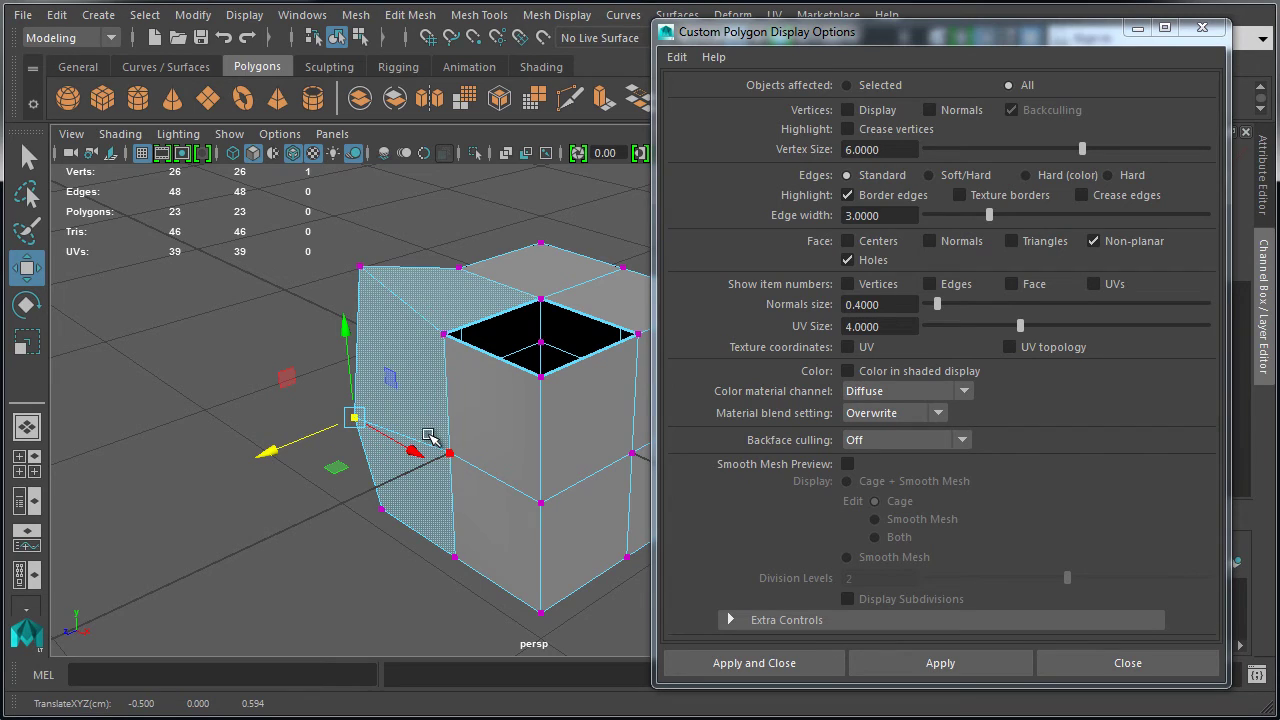
Step: Undo the vertex move, apply with Non-planar unchecked, and reselect the cube in object mode
{"action": "key", "text": "ctrl+z"}
{"action": "key", "text": "ctrl+z"}
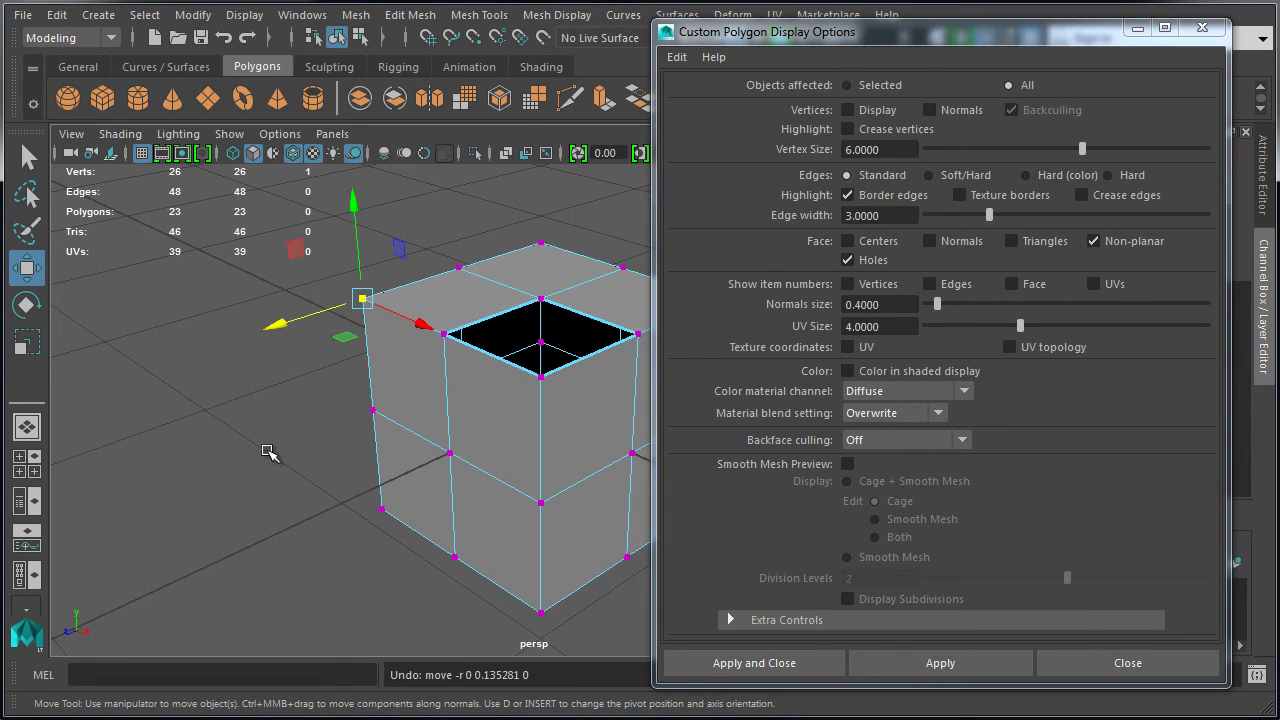
{"action": "left_click", "coordinate": [1128, 245]}
{"action": "left_click", "coordinate": [970, 670]}
{"action": "right_click_drag", "start_coordinate": [470, 284], "coordinate": [530, 260]}
{"action": "left_click", "coordinate": [530, 267]}
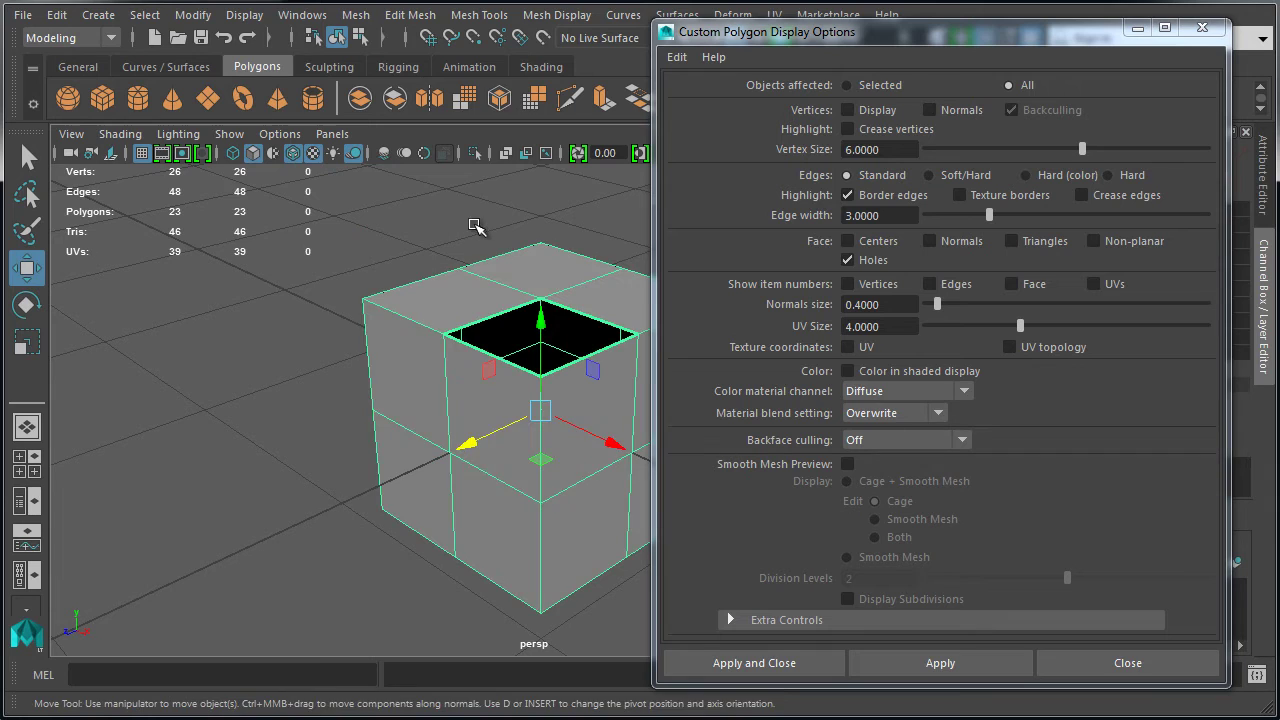